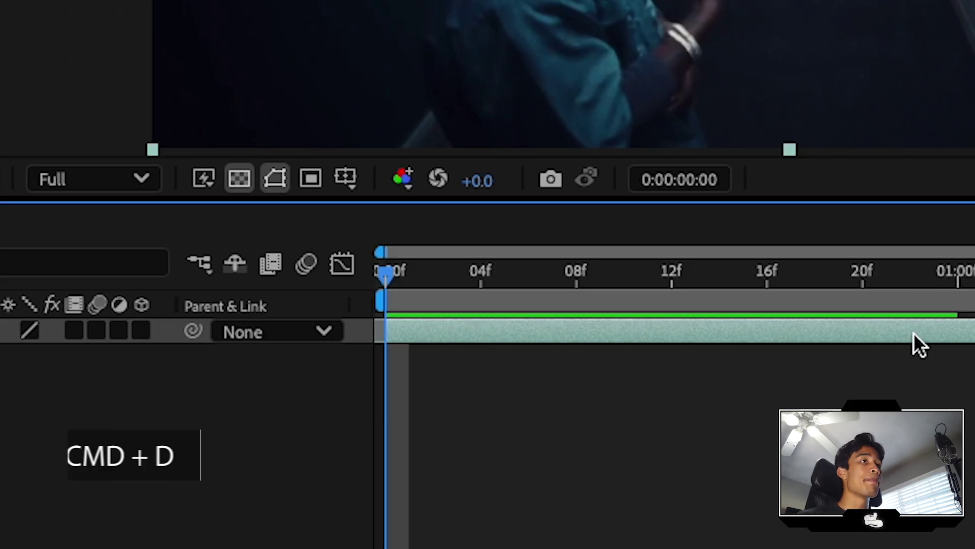
Step: Duplicate the footage layer, cut out the man on the upper copy with the Roto Brush, and freeze the propagated matte at 0:00:02:00
key("super+d")
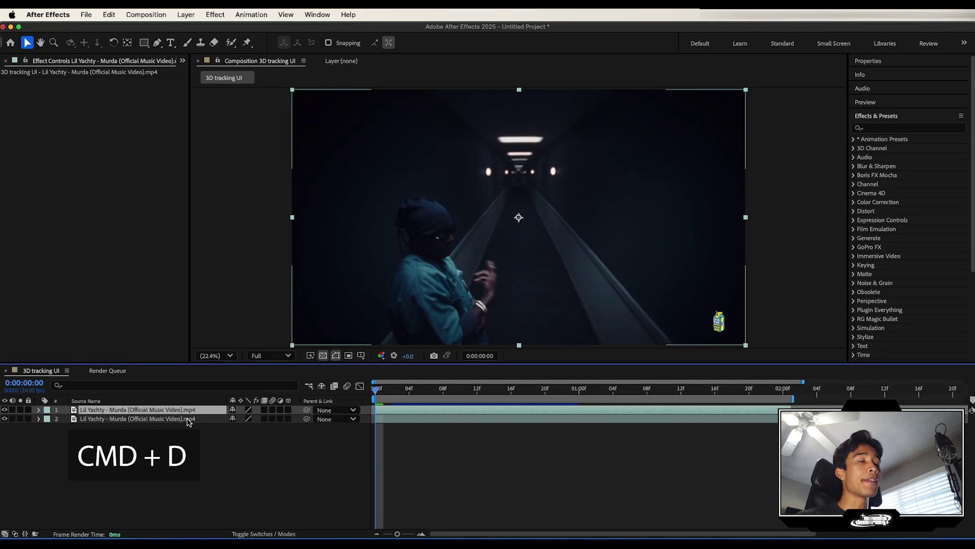
double_click(388, 411)
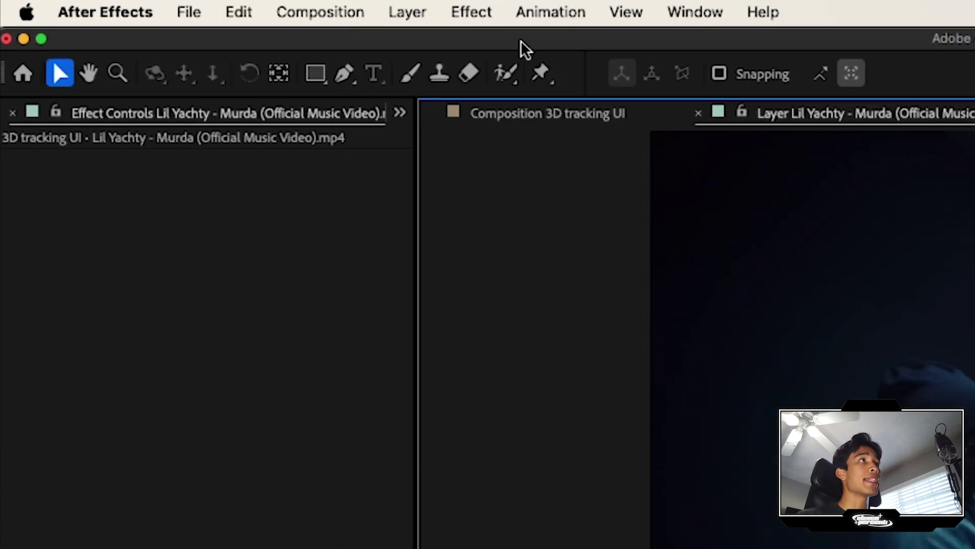
left_click(505, 76)
left_click_drag(422, 203, 432, 293)
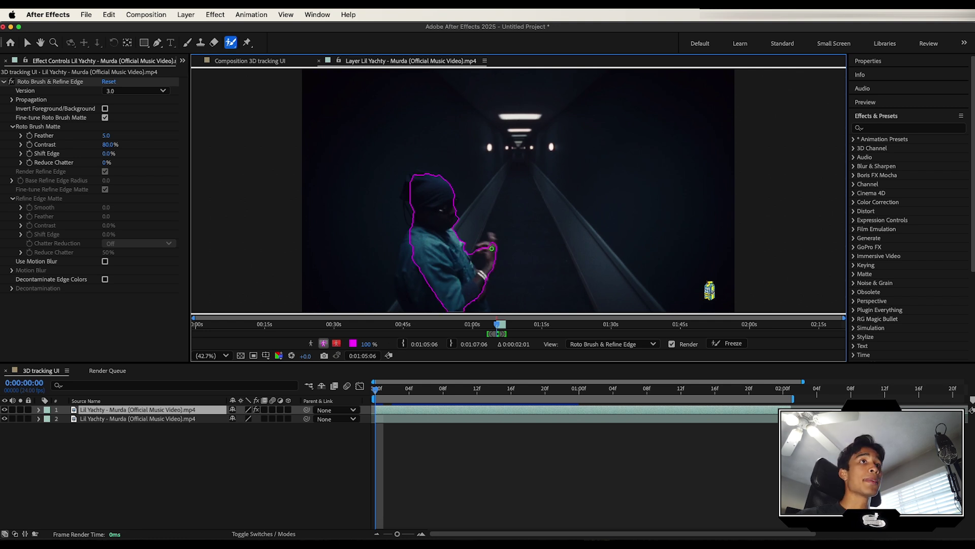
key("space")
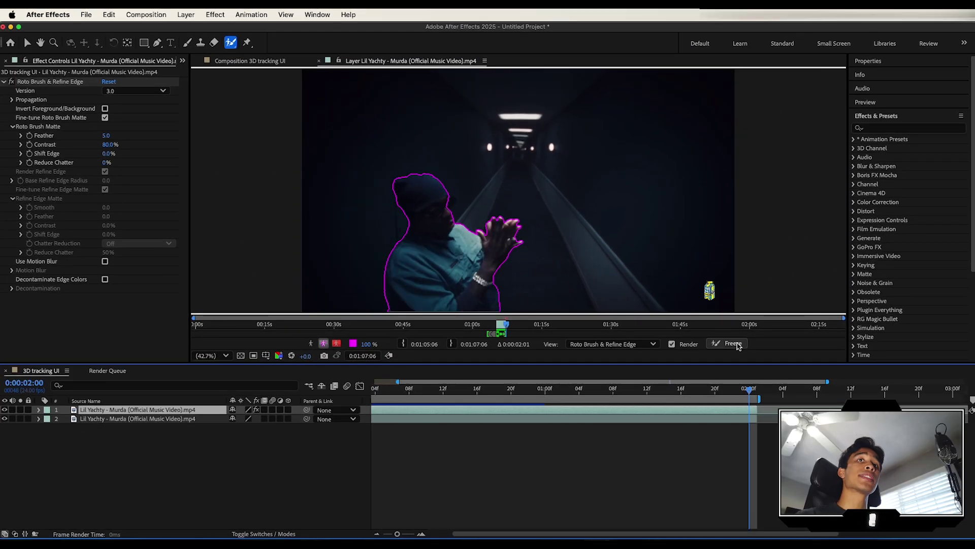
left_click(736, 343)
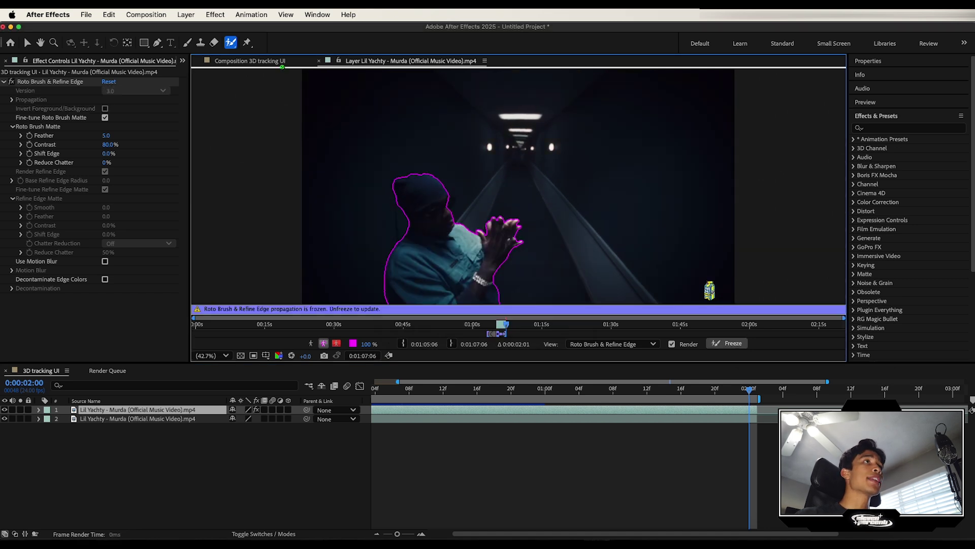
Step: Return to the 3D tracking UI composition and toggle the lower footage layer's visibility to check the cut-out
left_click(279, 65)
left_click(5, 423)
left_click(4, 420)
left_click(4, 418)
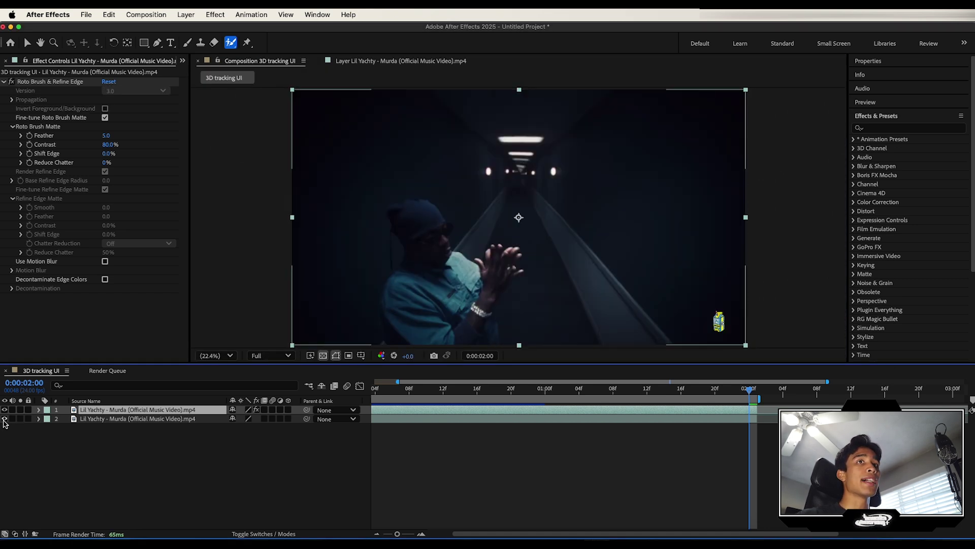
Step: Apply the Twirl effect to the lower footage layer with a radius of 19, centred at the corridor's far end, about 953, 366
left_click(886, 128)
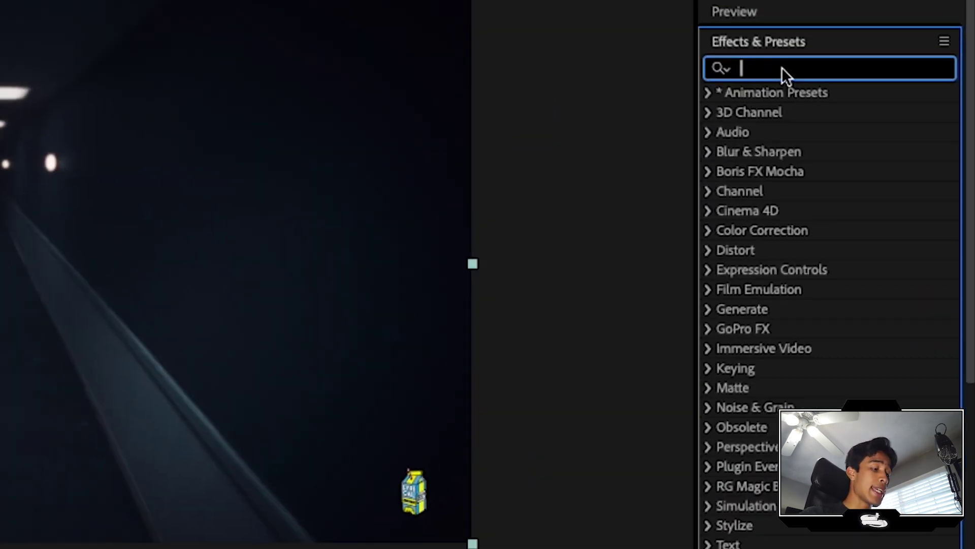
type("twir")
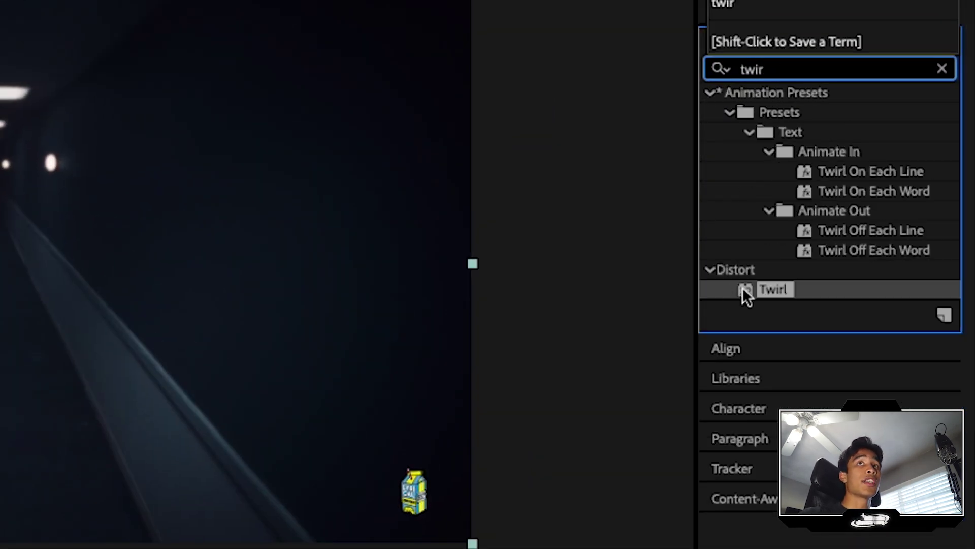
double_click(763, 285)
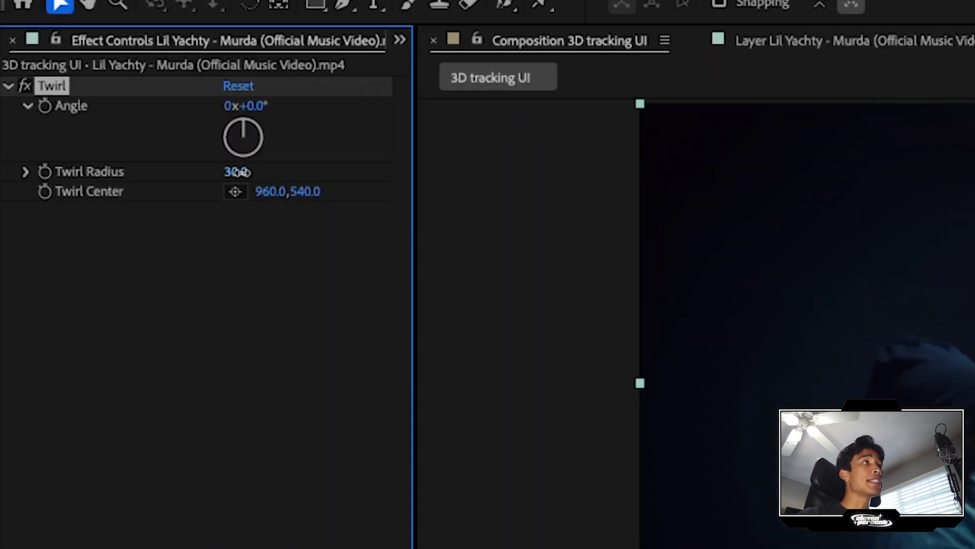
type("19")
key("Return")
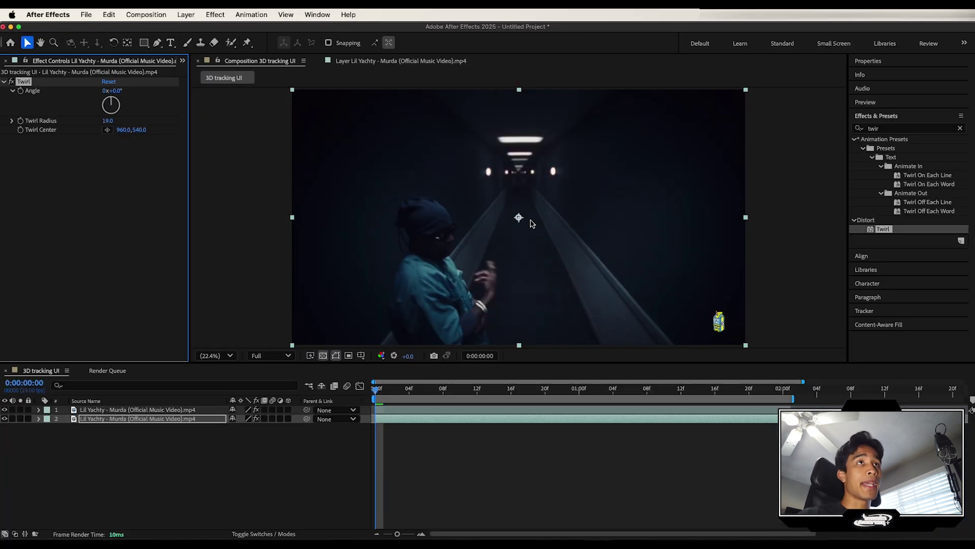
left_click_drag(519, 218, 517, 183)
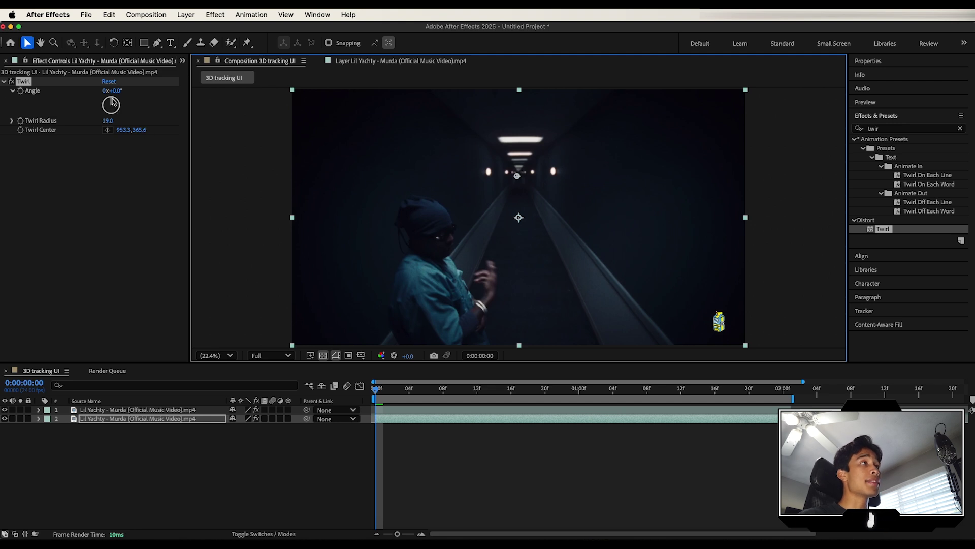
Step: Try a Twirl Angle of 147° on the lower footage layer and undo it
left_click_drag(112, 101, 138, 147)
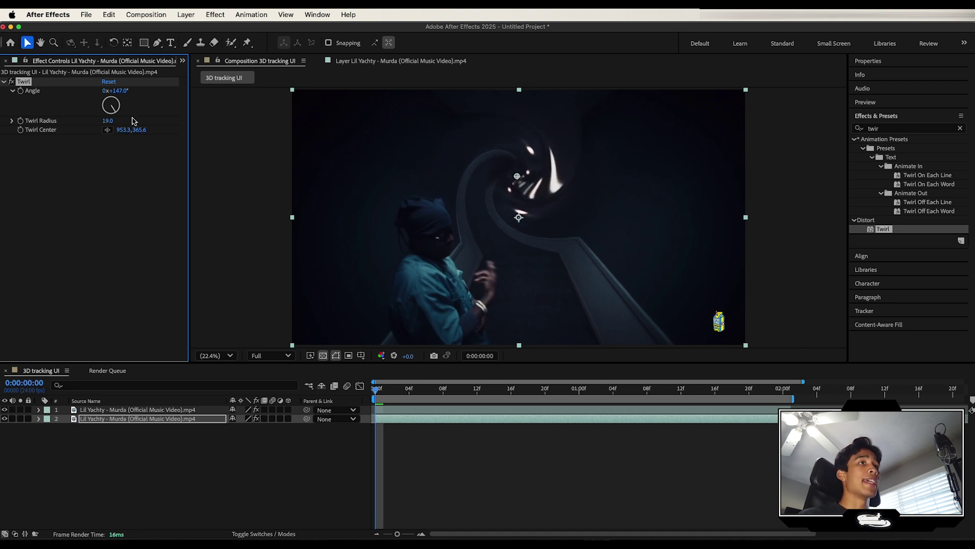
key("super+z")
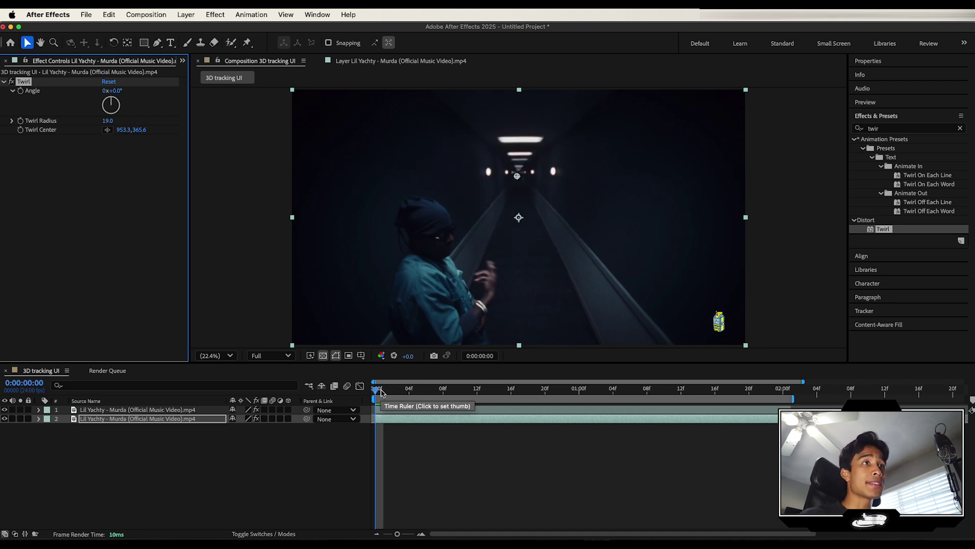
Step: Keyframe the lower footage layer's Twirl Angle from 0° at the first frame to -199° at 0:00:02:00
left_click(390, 409)
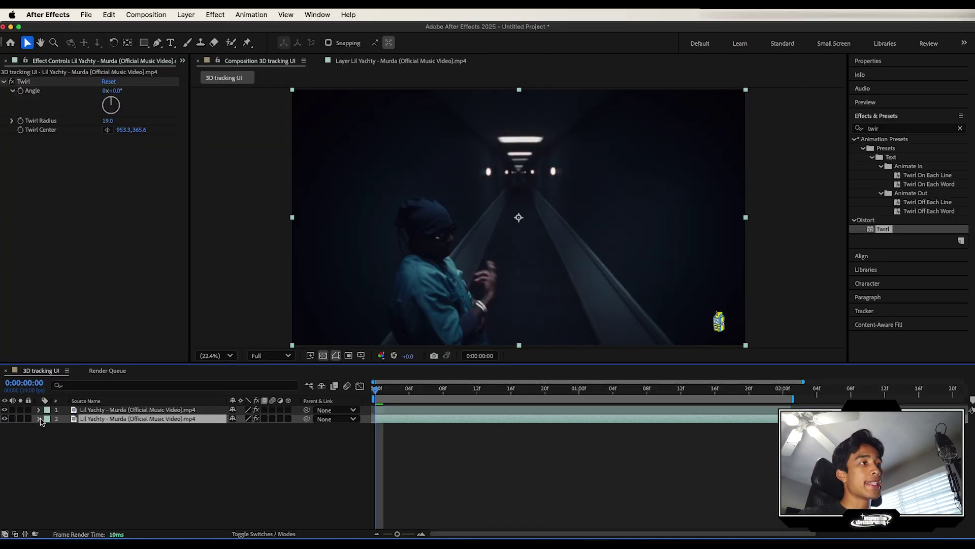
left_click(39, 418)
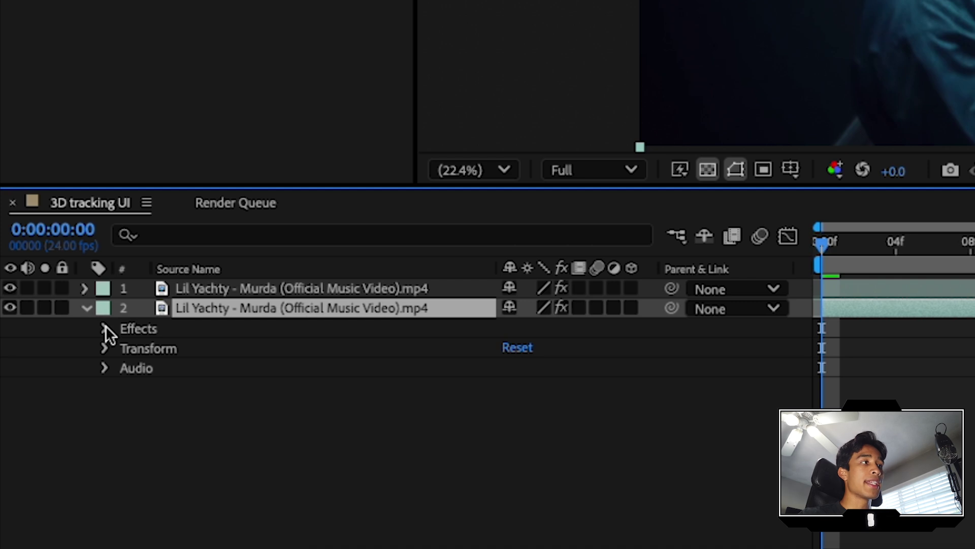
left_click(105, 329)
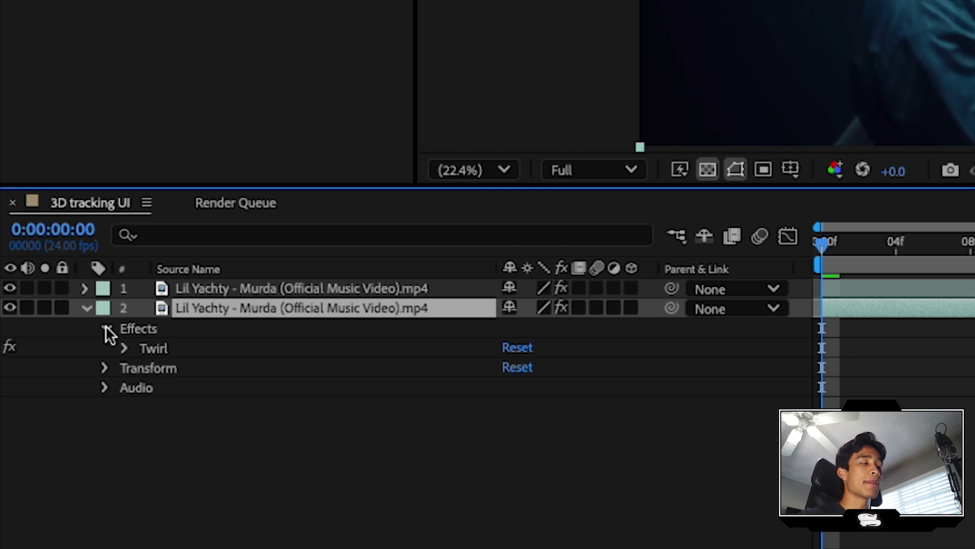
left_click(122, 349)
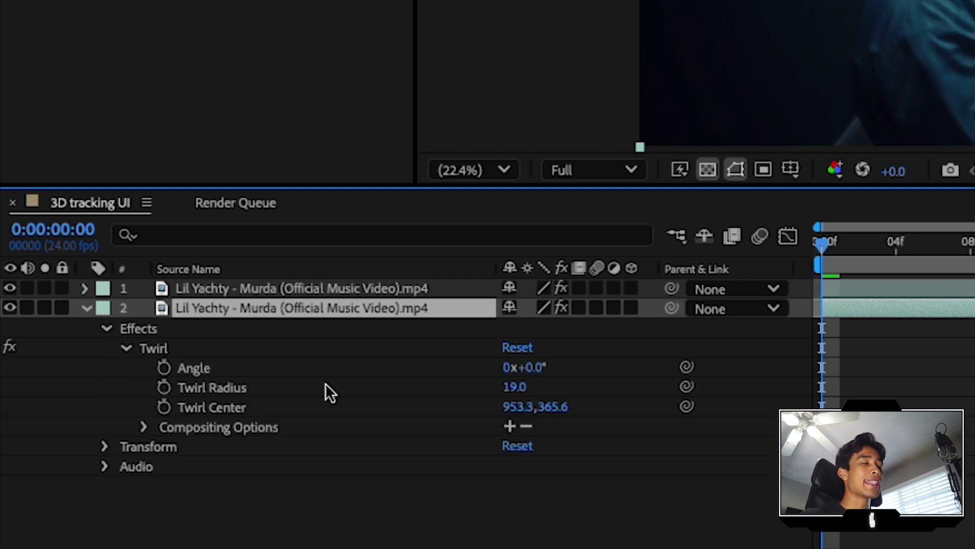
left_click(167, 366)
left_click_drag(821, 246, 783, 414)
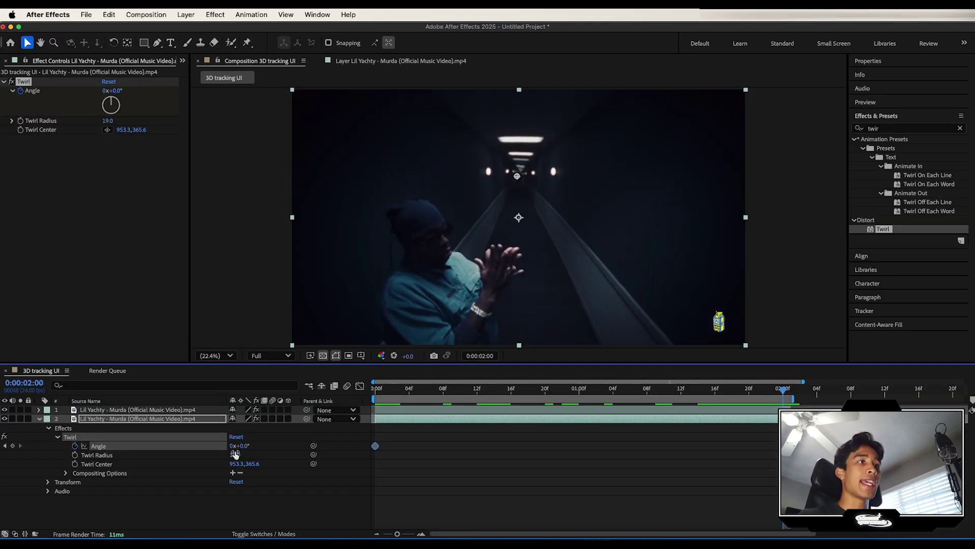
left_click_drag(241, 446, 147, 457)
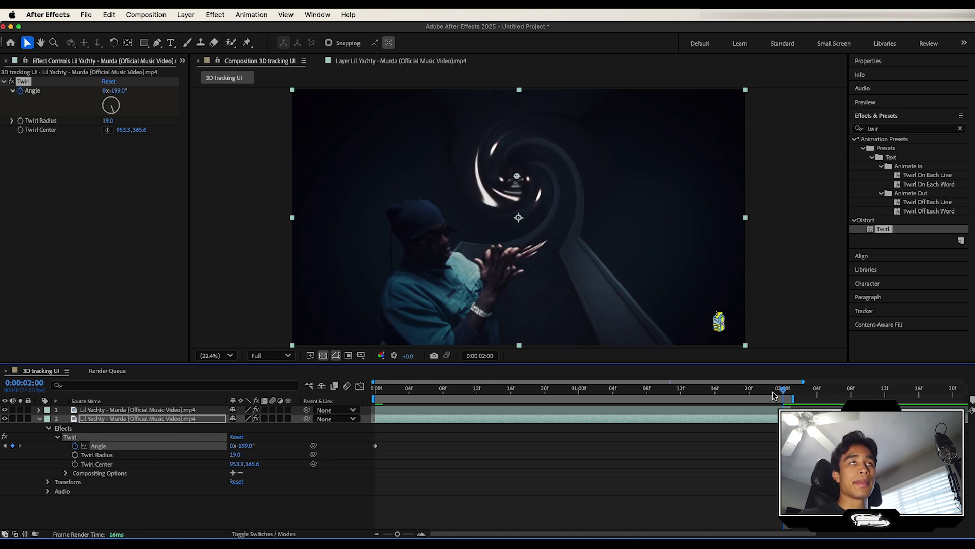
Step: Play the composition from the first frame to check the twirl animation
left_click_drag(783, 391, 329, 417)
key("space")
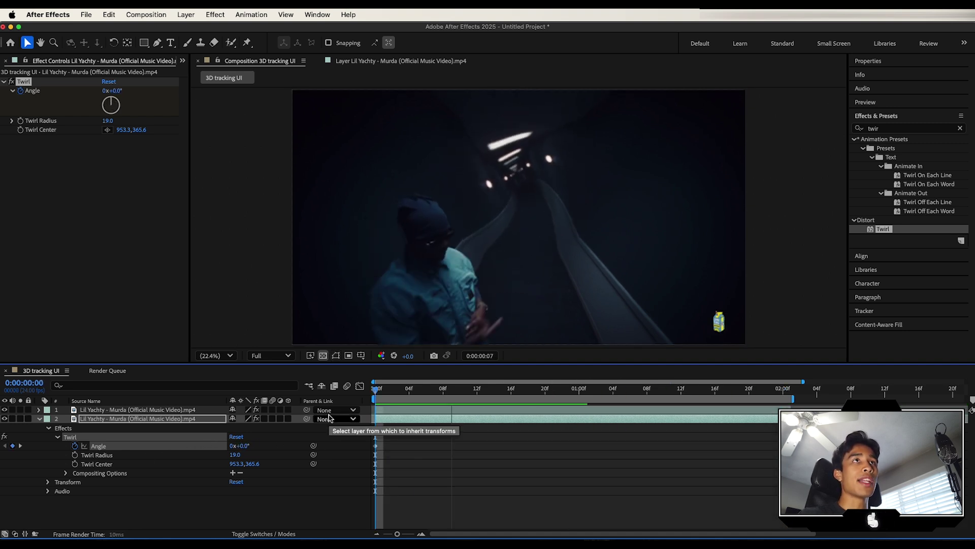
key("space")
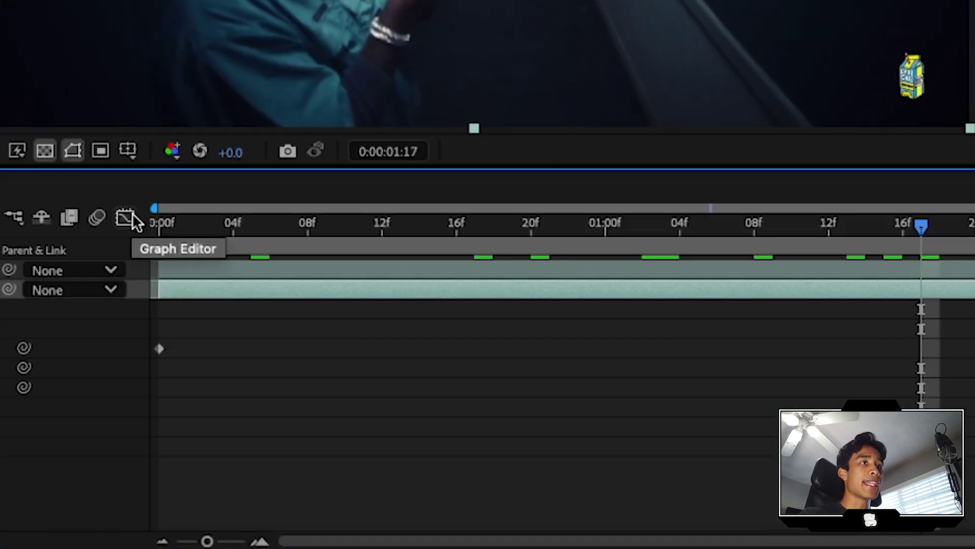
Step: Ease the Twirl Angle keyframes in the value graph, flattening and lengthening the first keyframe's outgoing handle for a slow start
left_click(133, 215)
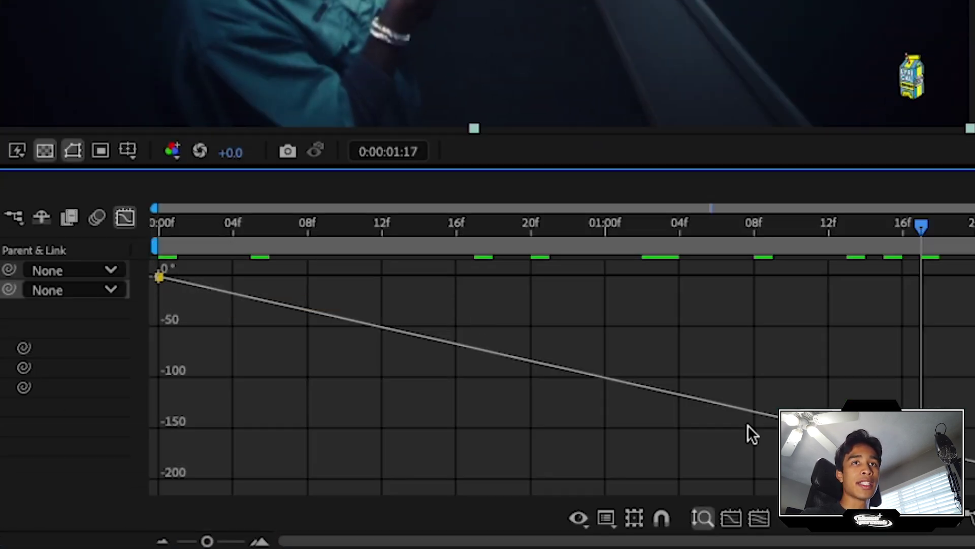
left_click(967, 517)
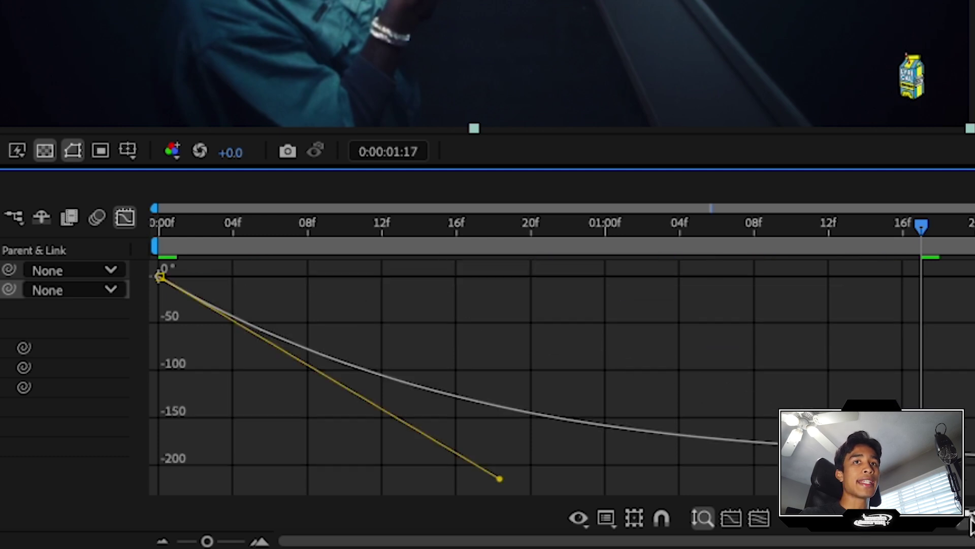
left_click(971, 519)
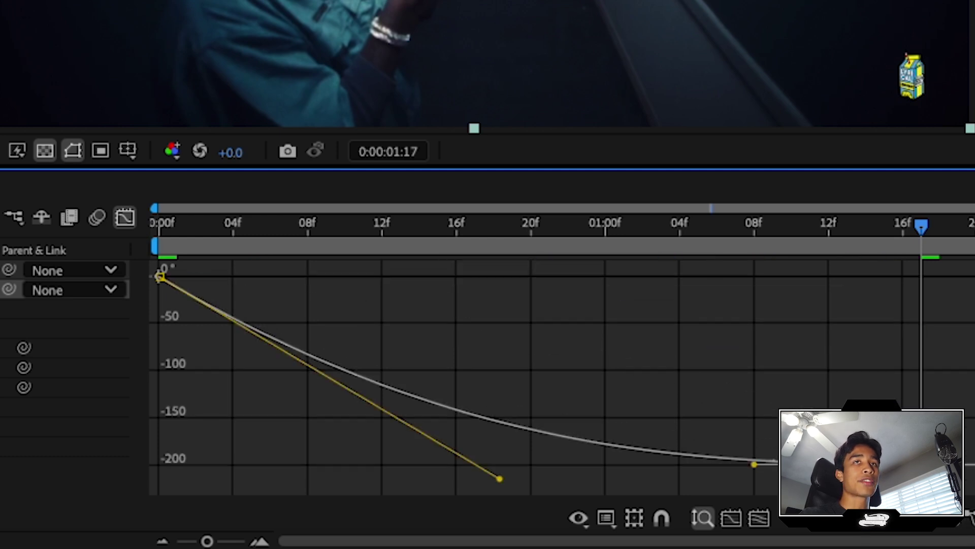
left_click_drag(921, 227, 159, 227)
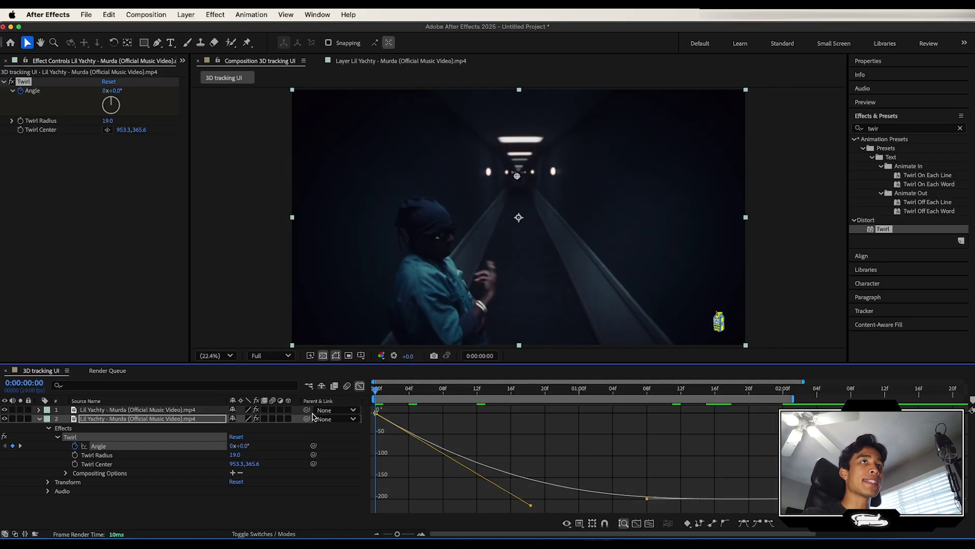
key("space")
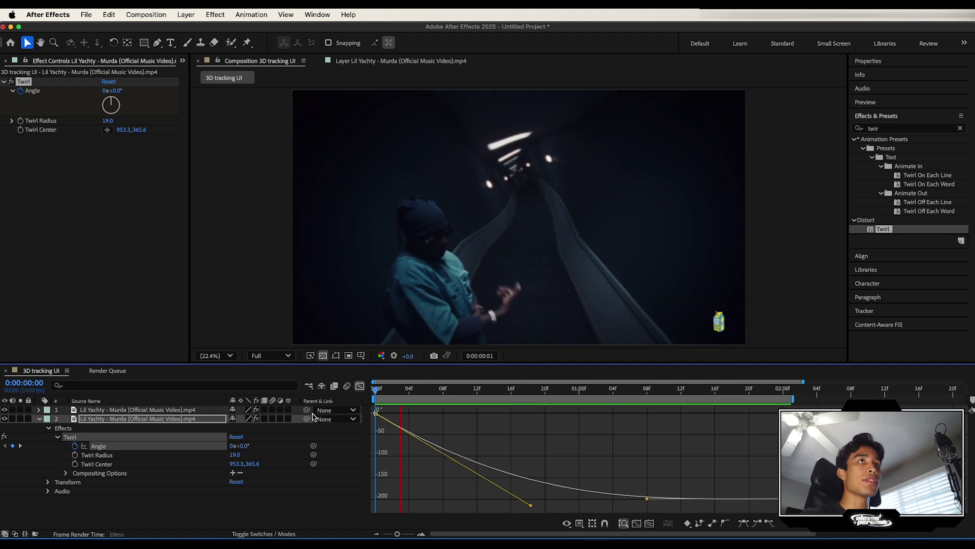
left_click_drag(531, 505, 707, 417)
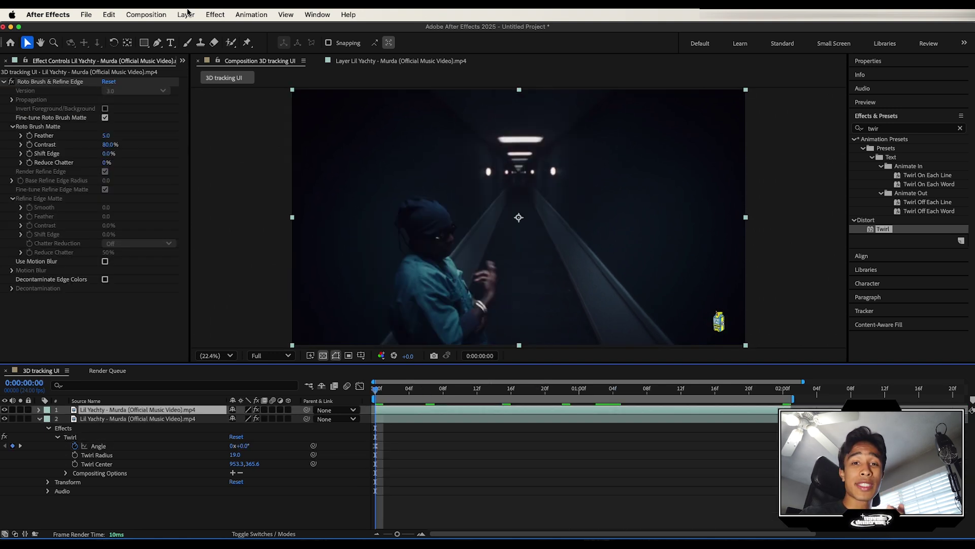
Step: Add an adjustment layer above both footage layers and trim it to about the first seven frames
left_click(186, 15)
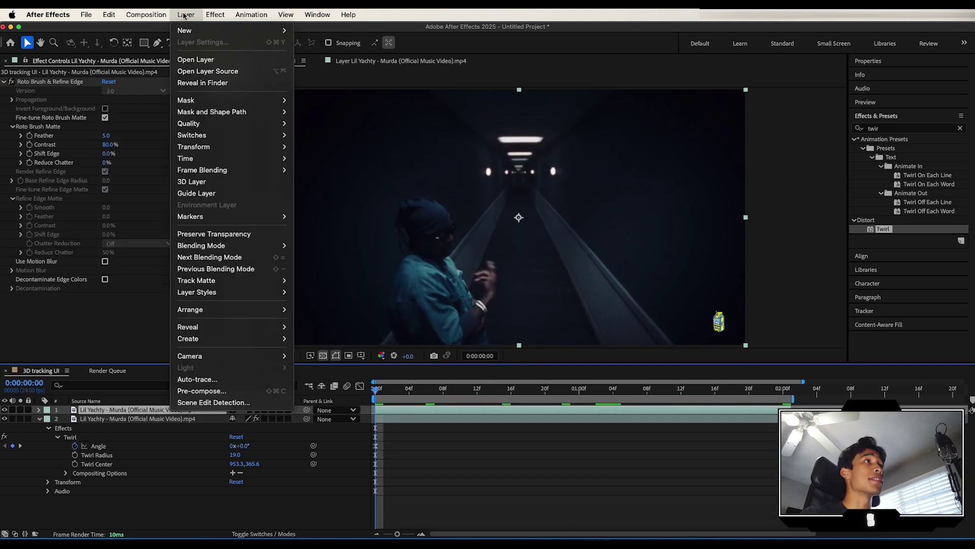
mouse_move(186, 31)
left_click(346, 100)
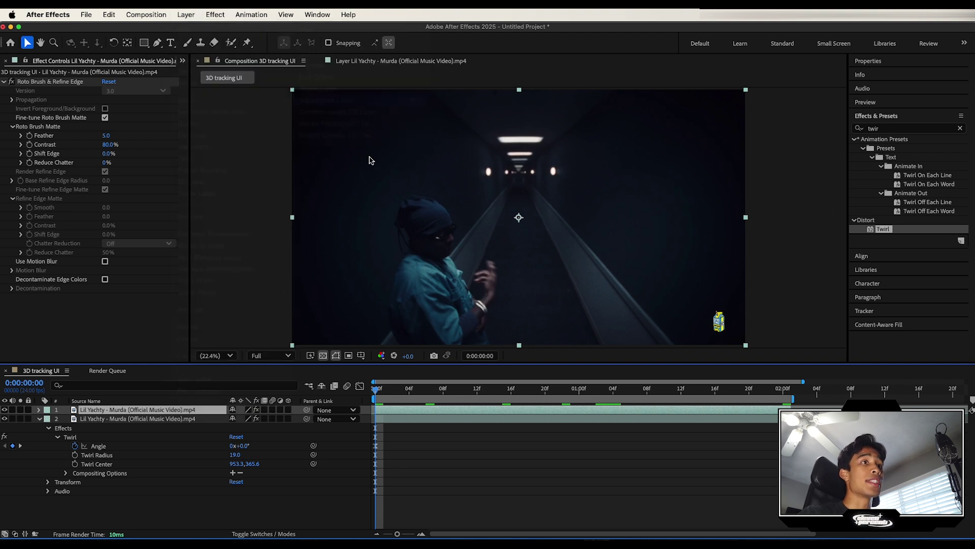
left_click_drag(406, 391, 434, 391)
key("super+shift+d")
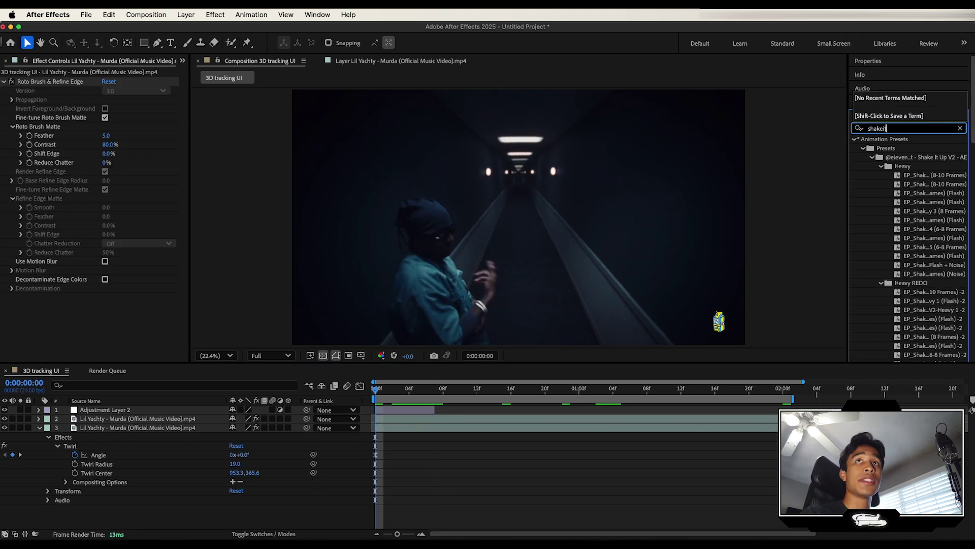
Step: Apply a Flash preset from the shake pack's HITs folder to the adjustment layer, start the layer at about frame 13 and preview it
scroll(956, 212, "down", 10)
left_click_drag(948, 127, 740, 191)
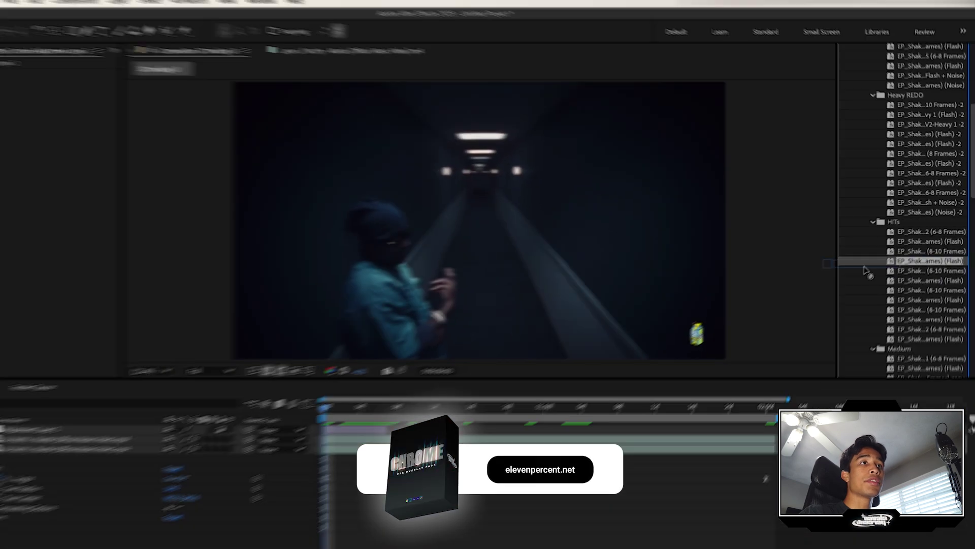
left_click_drag(867, 271, 370, 432)
left_click_drag(371, 432, 307, 393)
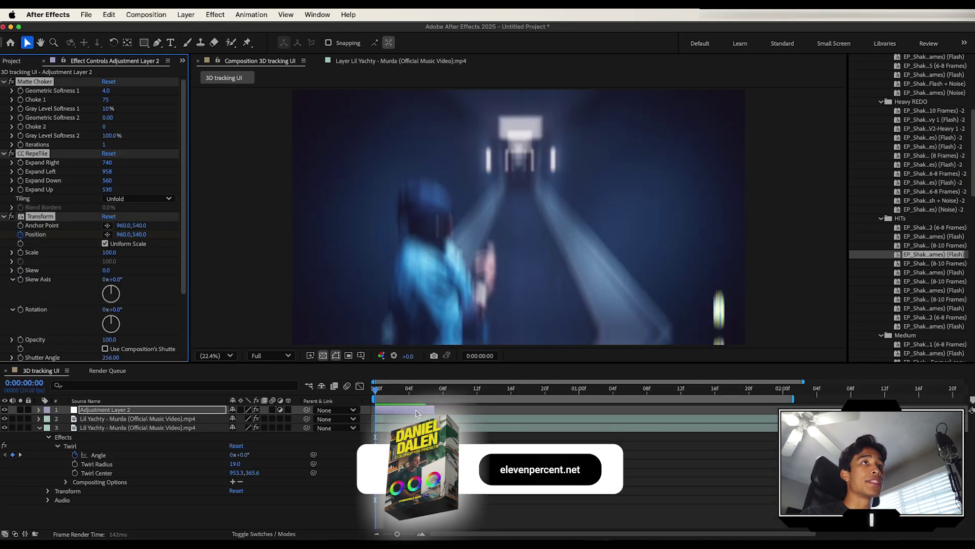
key("space")
key("space")
key("space")
key("space")
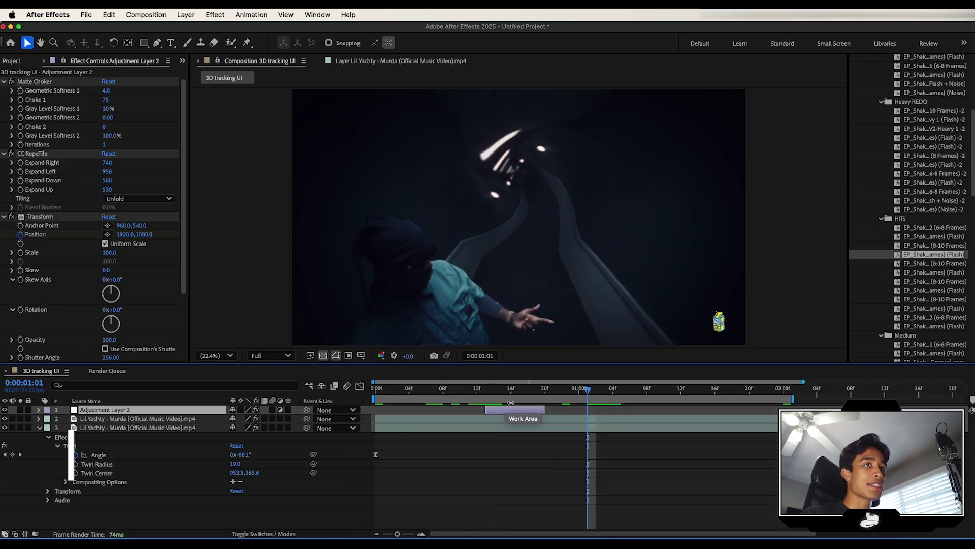
Step: Duplicate the shake adjustment layer, start the copy at about 0:00:01:03 and play the composition
key("cmd+d")
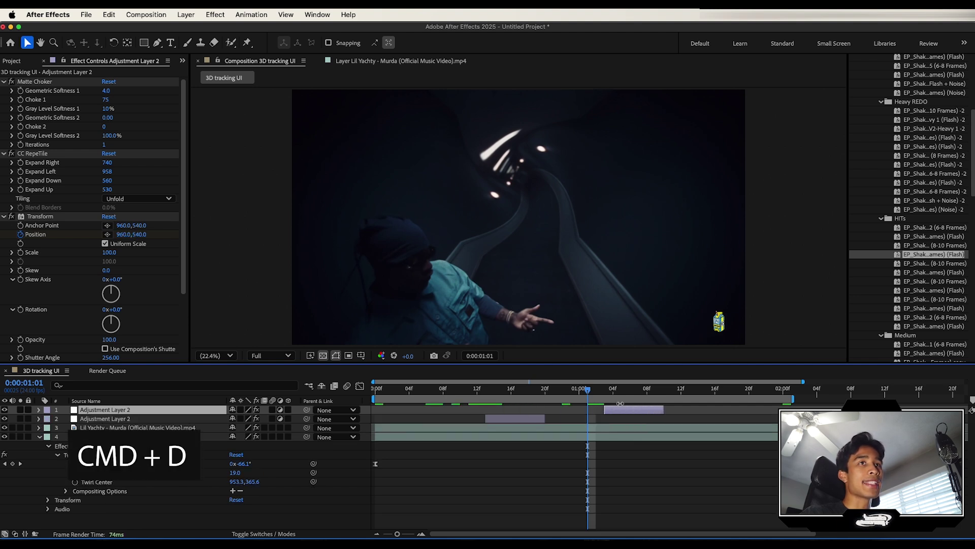
key("space")
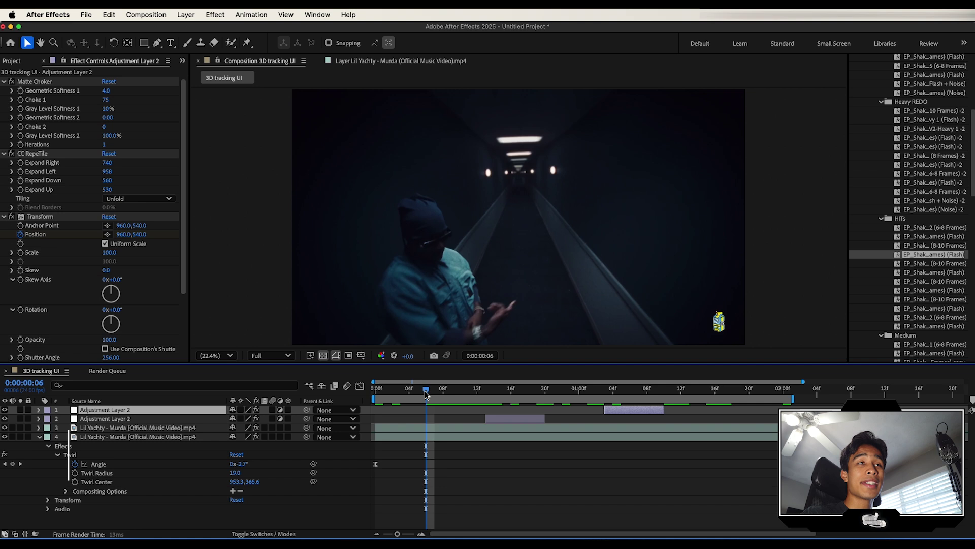
key("space")
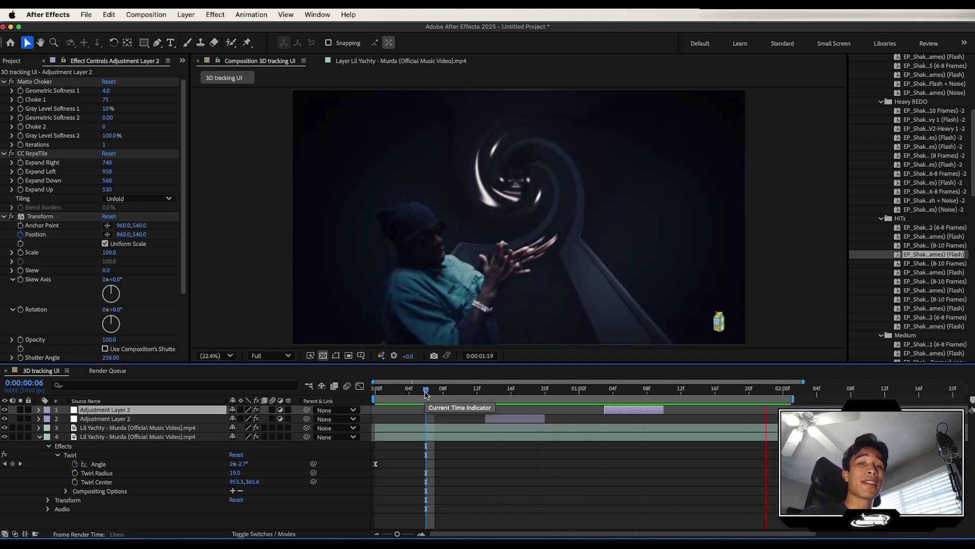